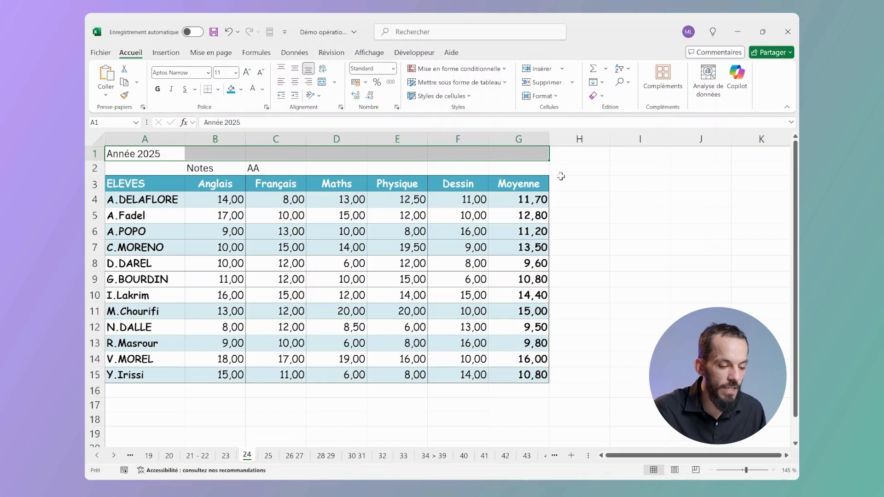
left_click(139, 153)
left_click(515, 156)
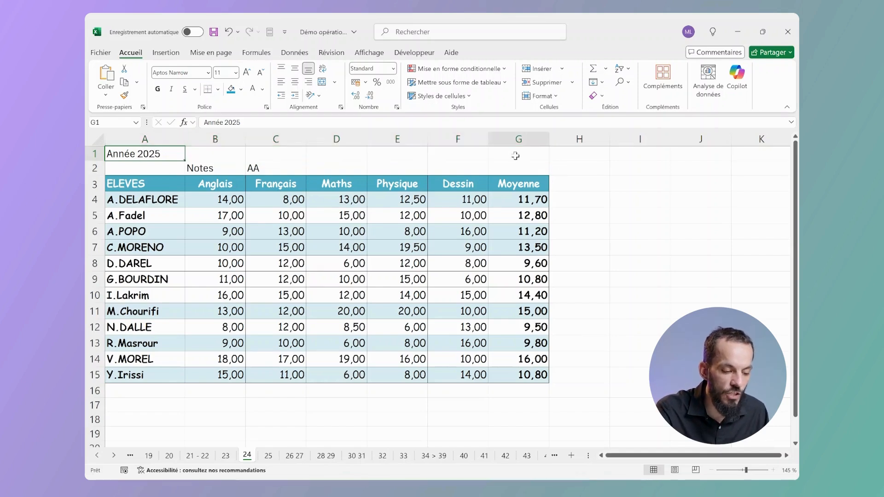
left_click_drag(201, 168, 524, 170)
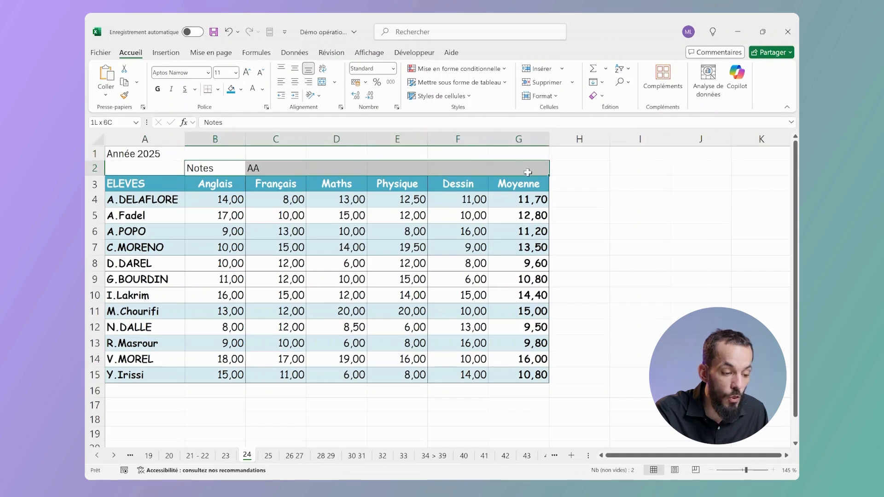
left_click(211, 168)
left_click(517, 167)
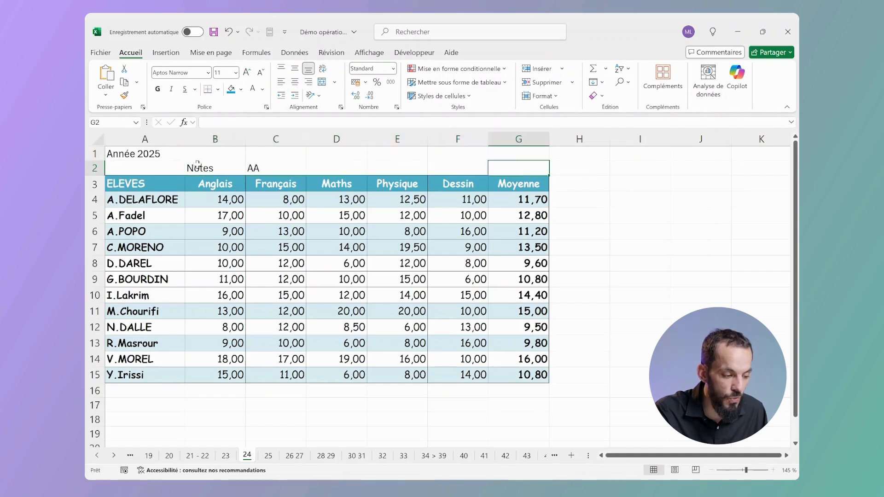
Step: Merge and centre the title "Année 2025" across the table's full width, A1:G1
left_click(160, 154)
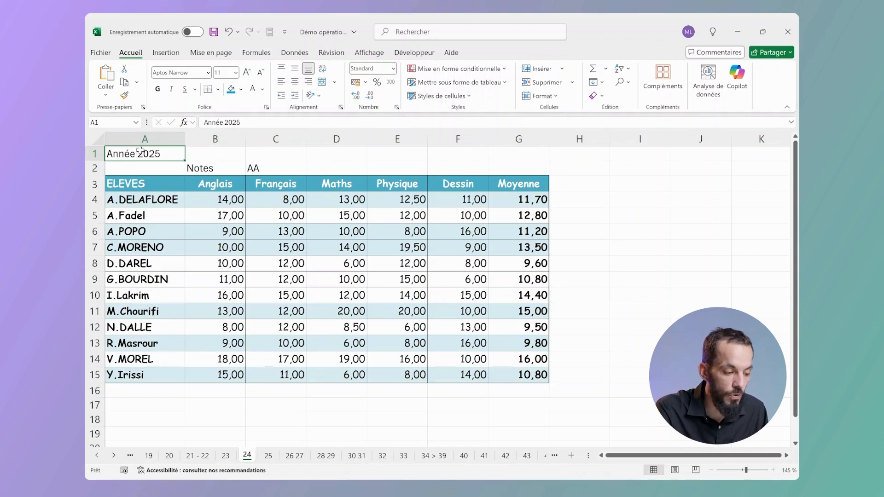
left_click_drag(121, 155, 533, 153)
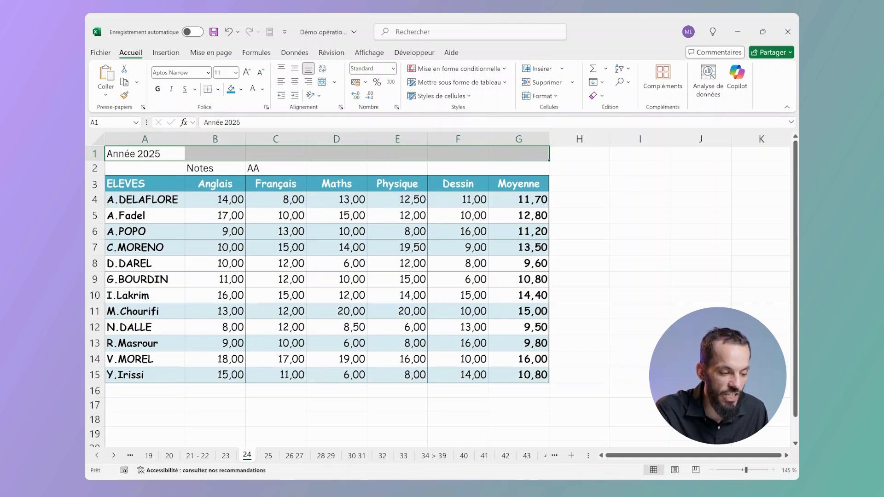
left_click(324, 85)
left_click(610, 187)
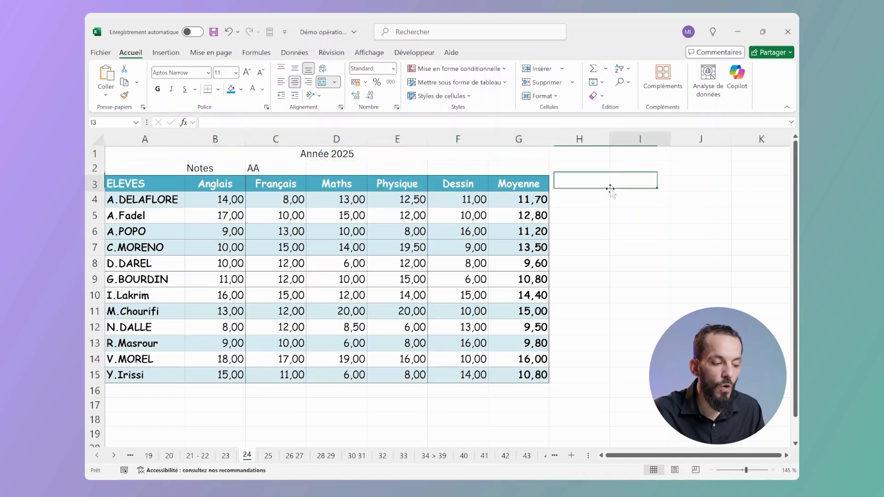
Step: Unmerge the "Année 2025" title cells A1:G1, select B1:G1, and undo the unmerge
left_click(432, 153)
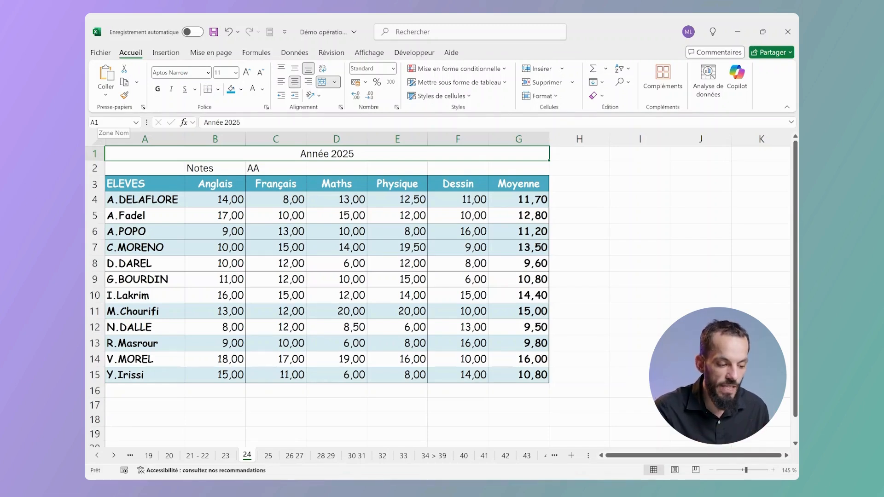
left_click(334, 82)
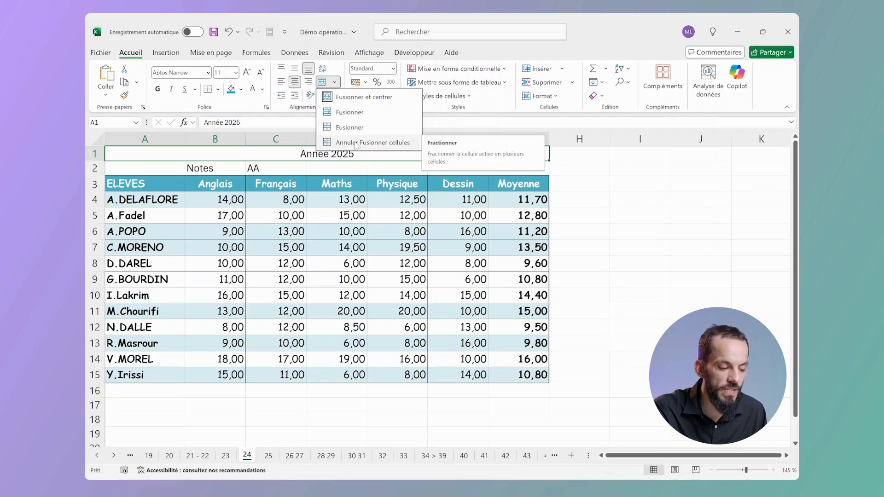
left_click(256, 198)
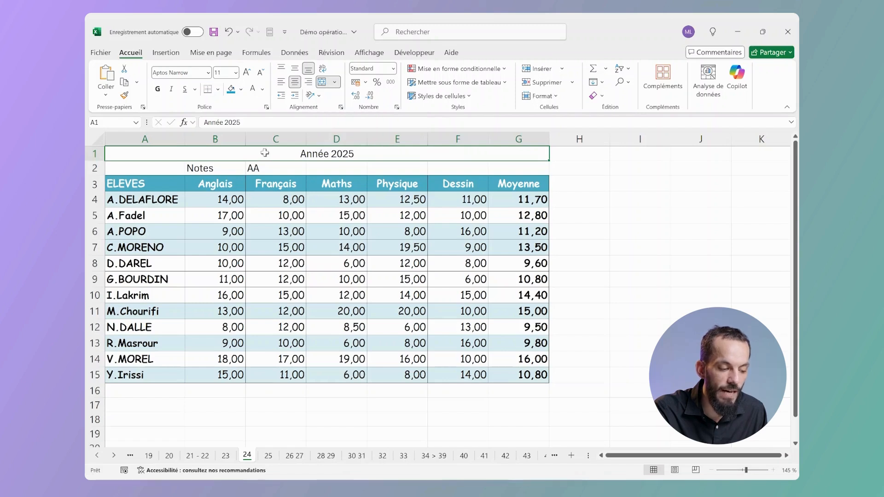
left_click(334, 82)
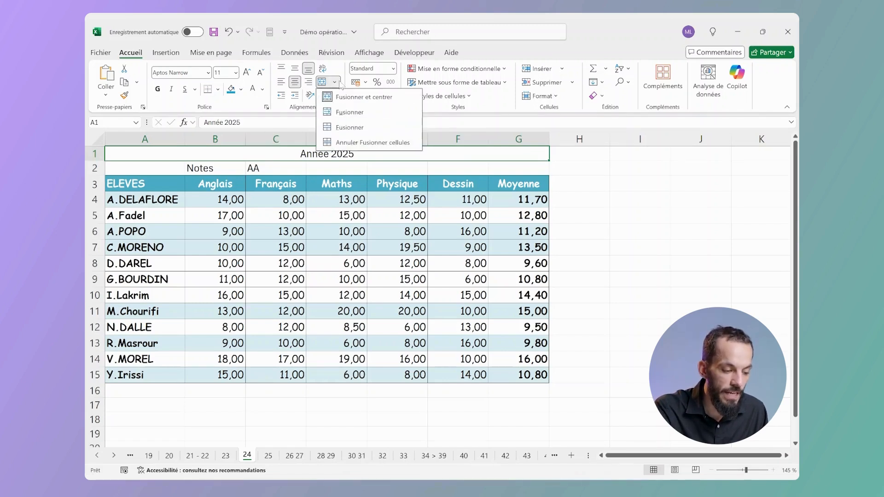
left_click(353, 143)
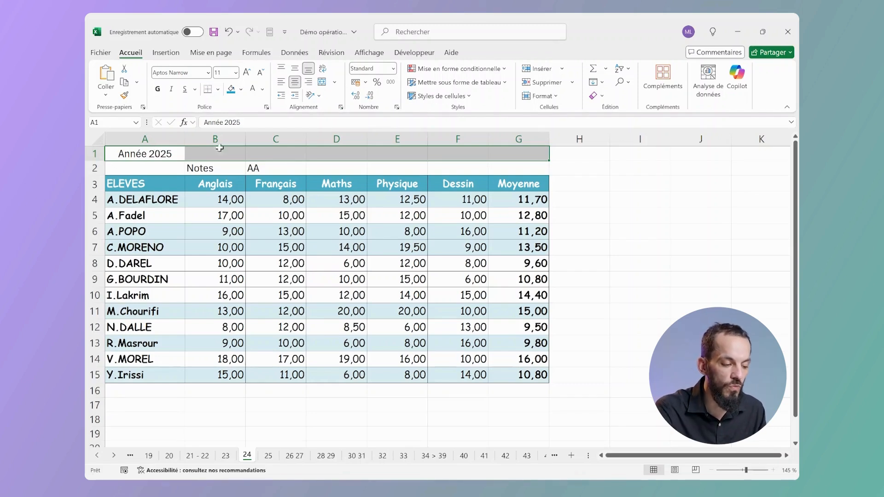
left_click_drag(193, 153, 504, 151)
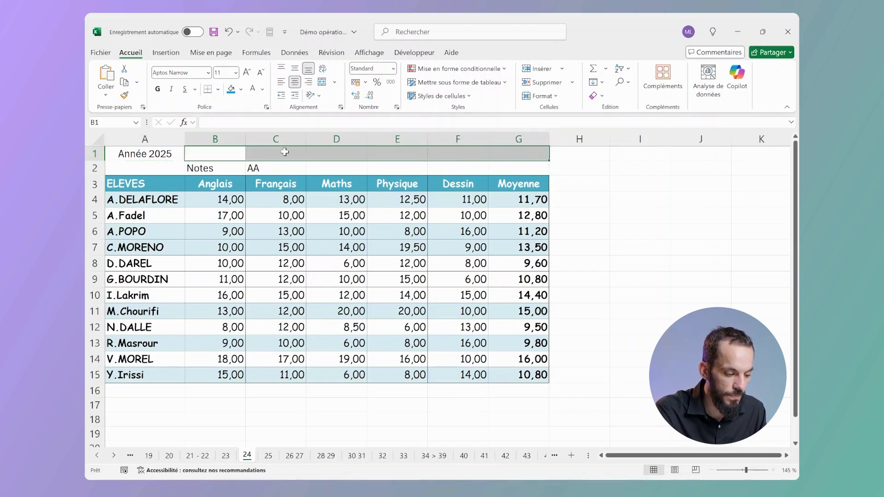
key("ctrl+z")
Step: Merge and centre B2:G2, accepting that only the first value, "Notes", is kept
left_click(222, 167)
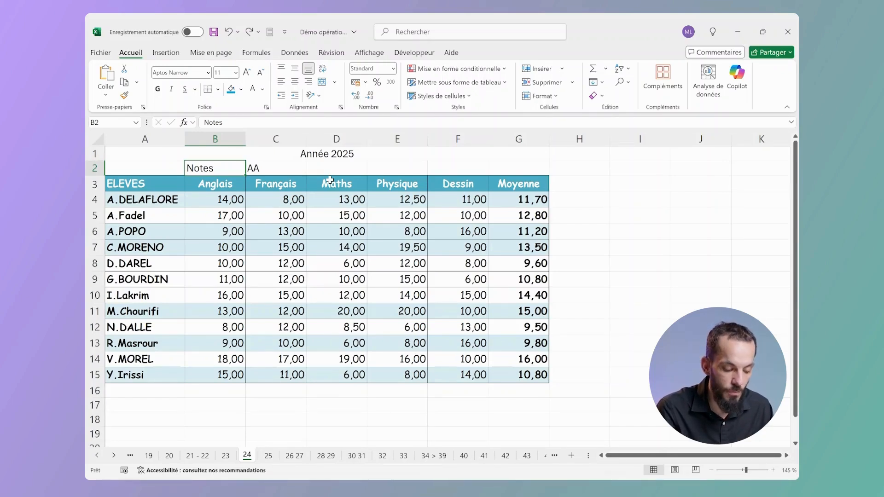
key("shift+Right")
key("shift+Right")
key("shift+Right")
key("shift+Right")
key("shift+Right")
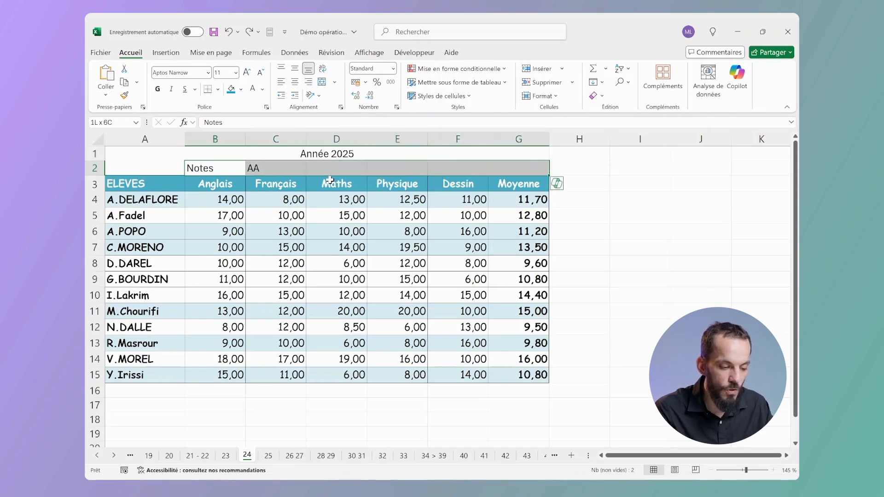
left_click(322, 82)
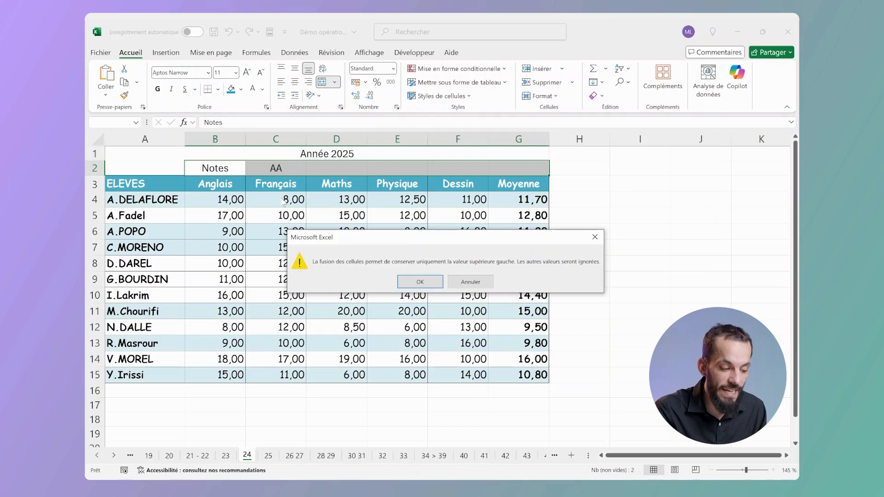
left_click(419, 281)
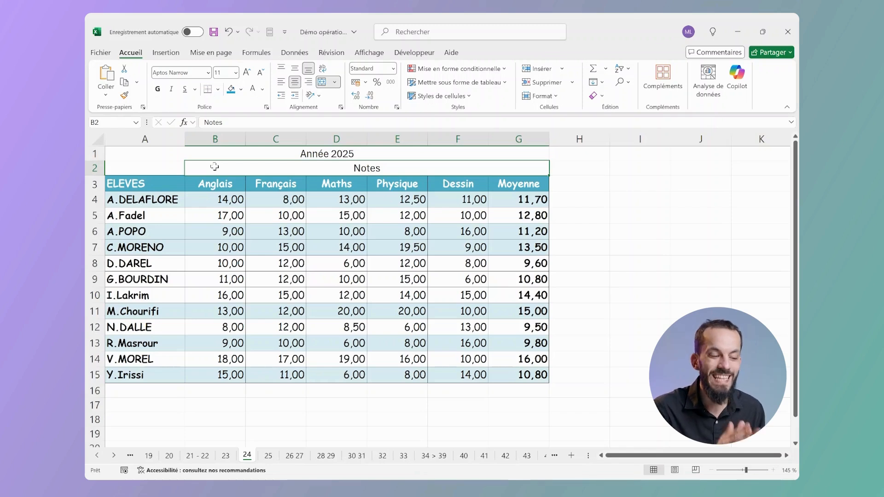
Step: Unmerge the "Notes" cells B2:G2 and the "Année 2025" title cells A1:G1
left_click(335, 83)
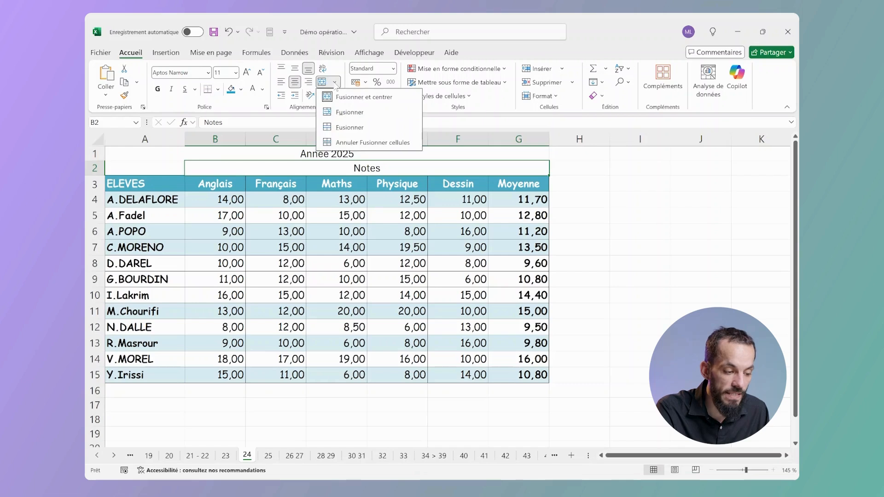
left_click(366, 144)
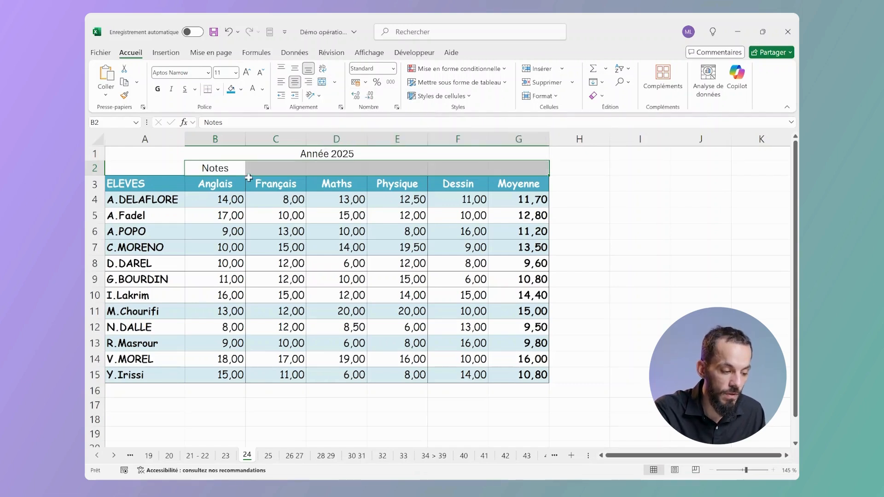
key("Right")
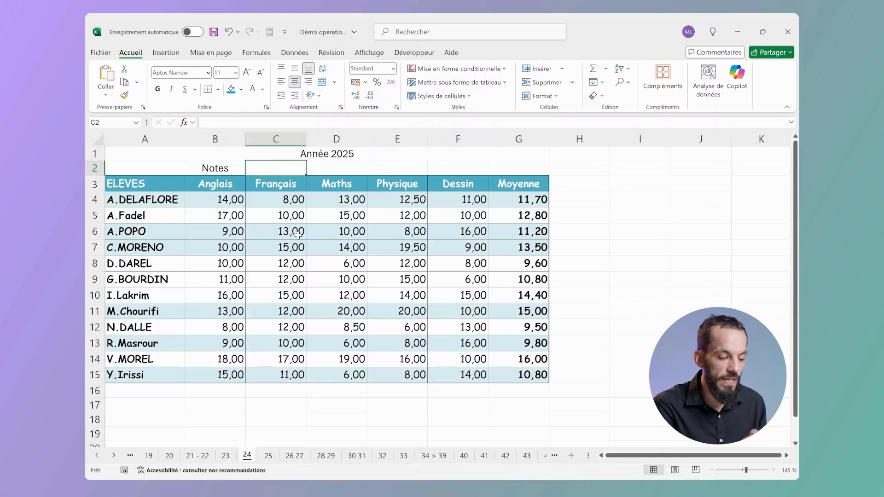
left_click(330, 155)
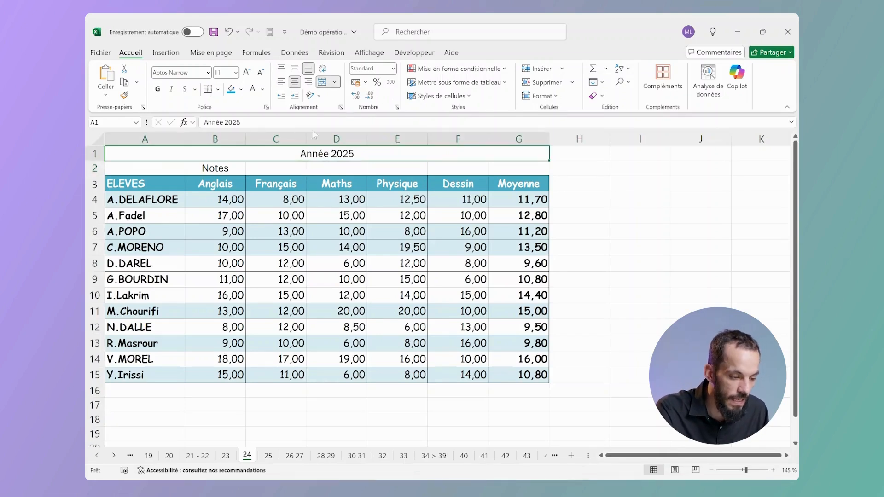
left_click(323, 83)
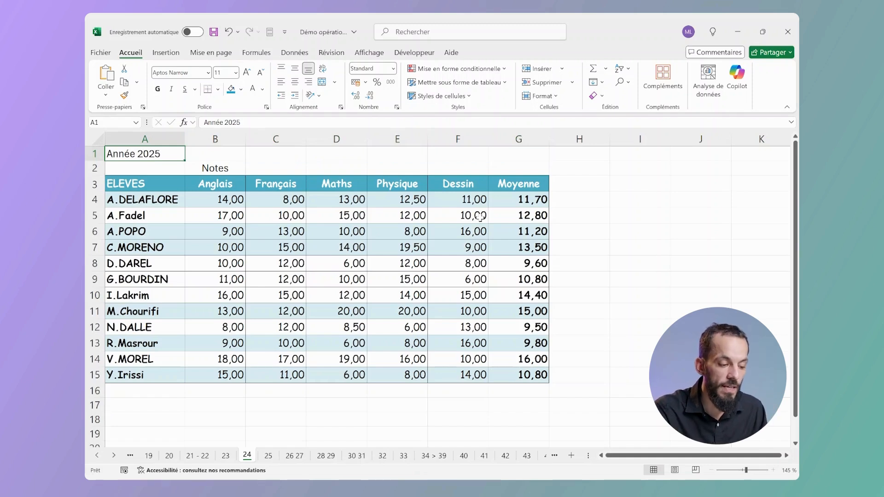
Step: Select A1:G1 and B2:G2 together and merge and centre each range in one operation
left_click_drag(130, 155, 512, 155)
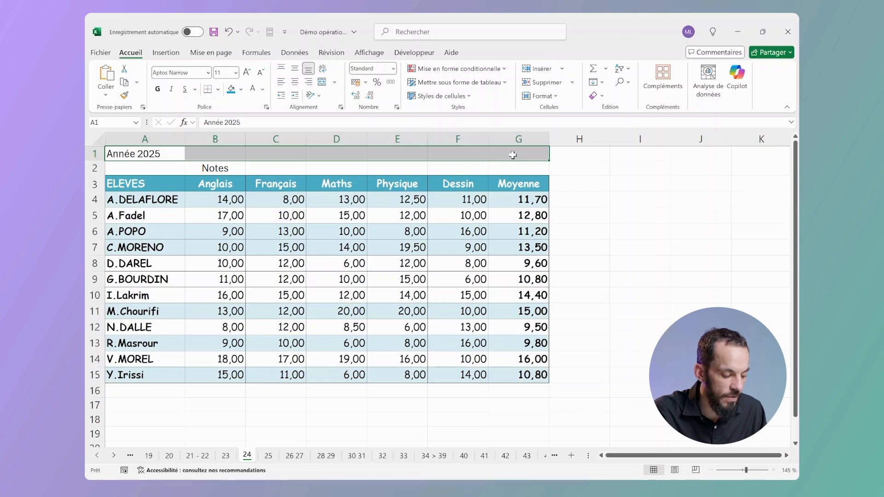
left_click_drag(213, 169, 528, 158)
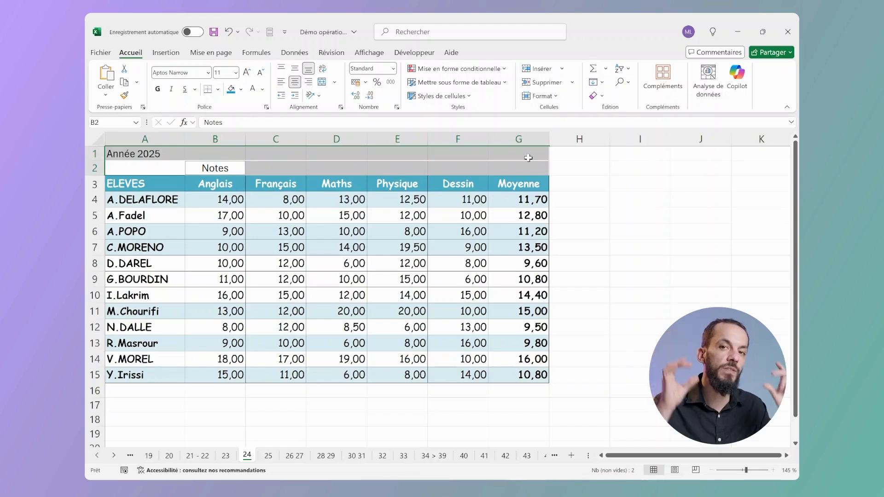
left_click(322, 82)
left_click(405, 167)
left_click(396, 155)
left_click(490, 173)
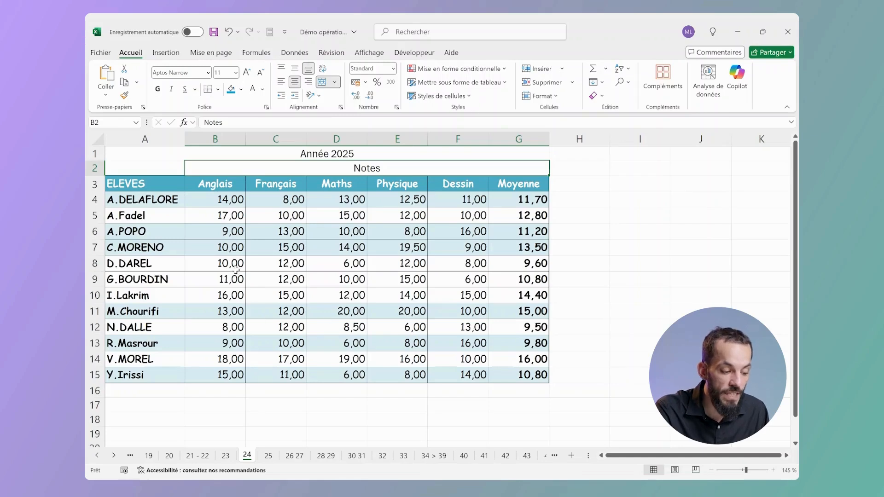
Step: Merge and centre the grade cells B8:D8, accepting the loss of all but the first value
left_click_drag(226, 264, 355, 264)
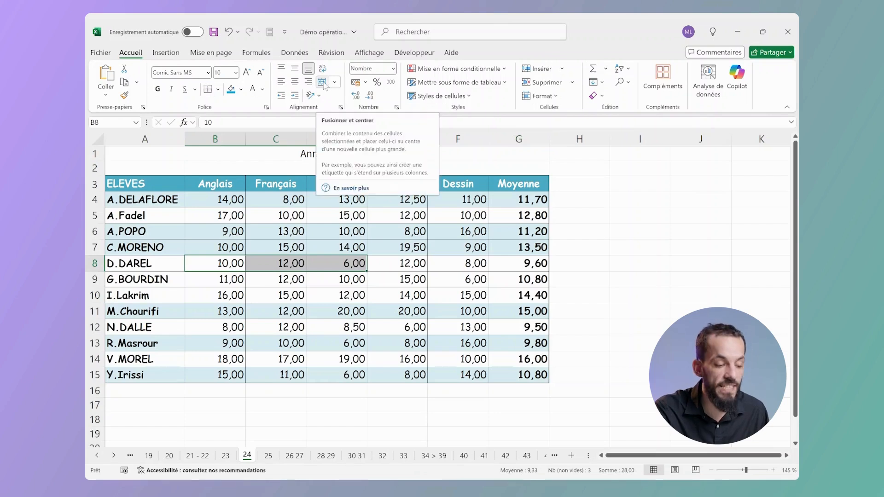
left_click(325, 86)
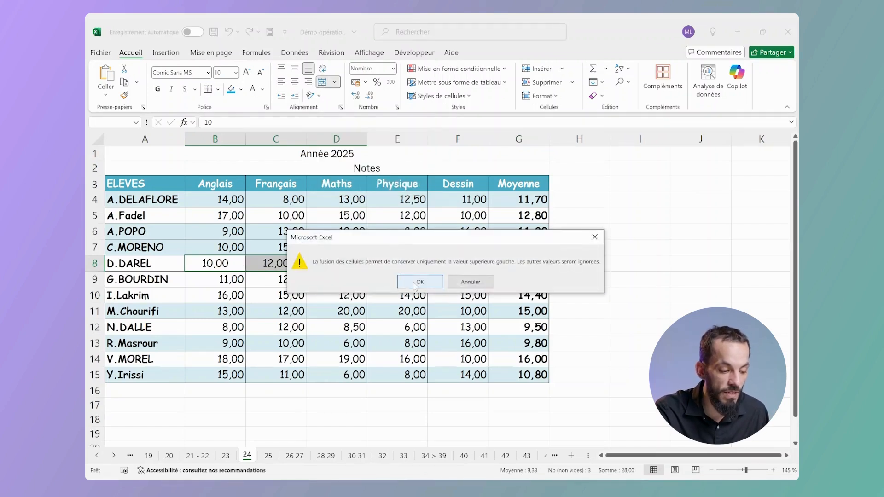
left_click(415, 284)
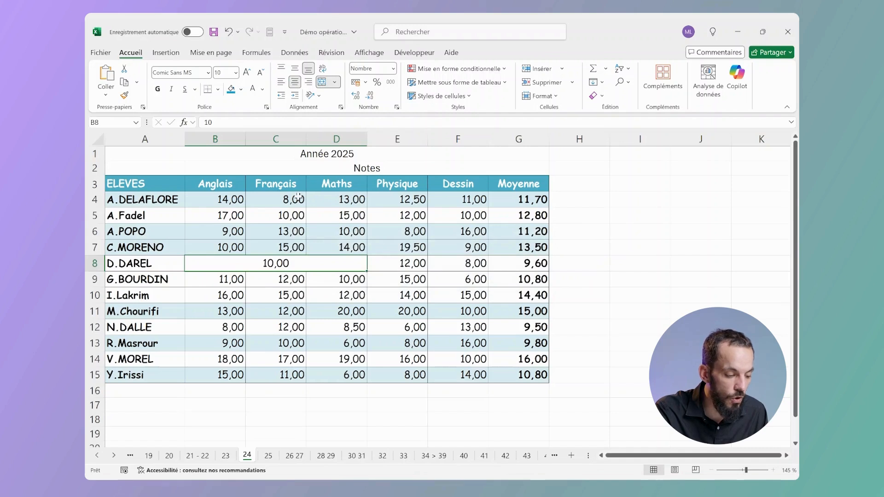
Step: Add filters to the subject and average headers B3:G3, cancelling the sort opened by mistake
left_click_drag(228, 184, 541, 188)
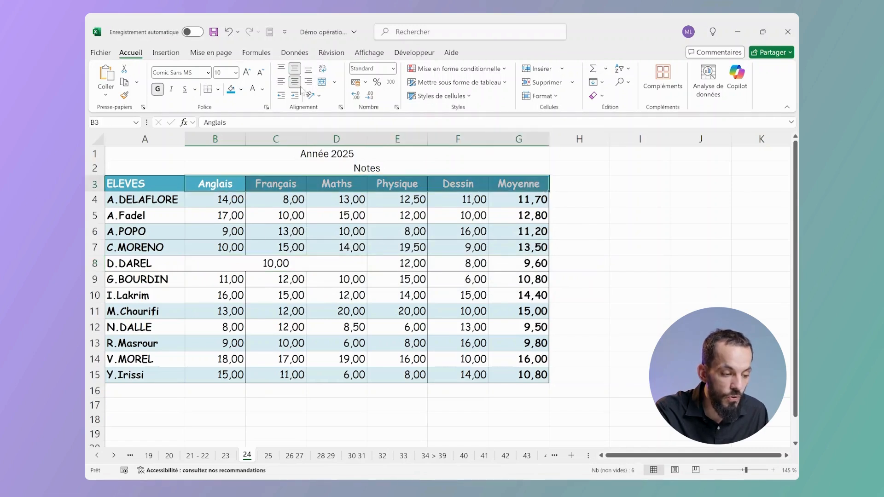
left_click(279, 52)
left_click(443, 78)
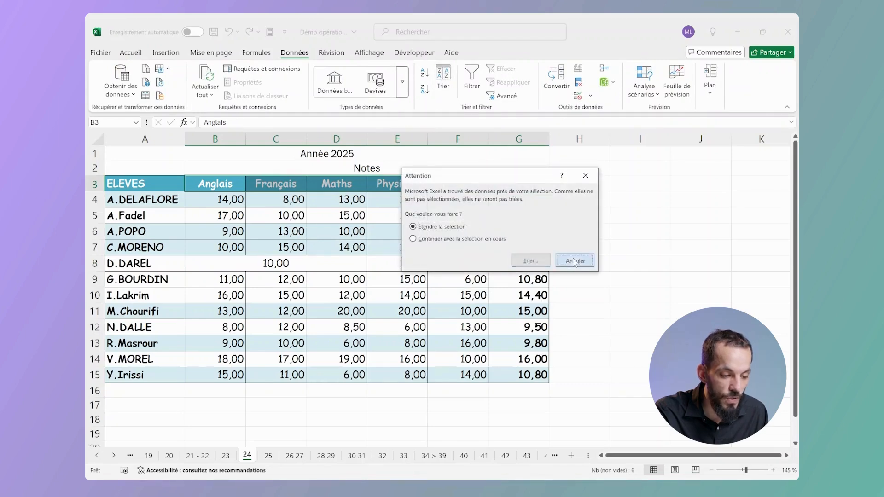
left_click(575, 260)
left_click(472, 79)
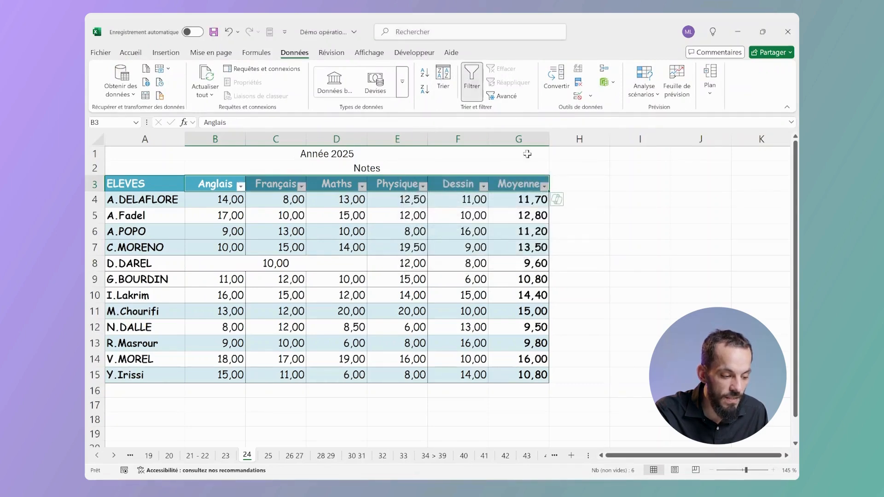
Step: Filter the Anglais column to show only the grade 10,00
left_click(240, 186)
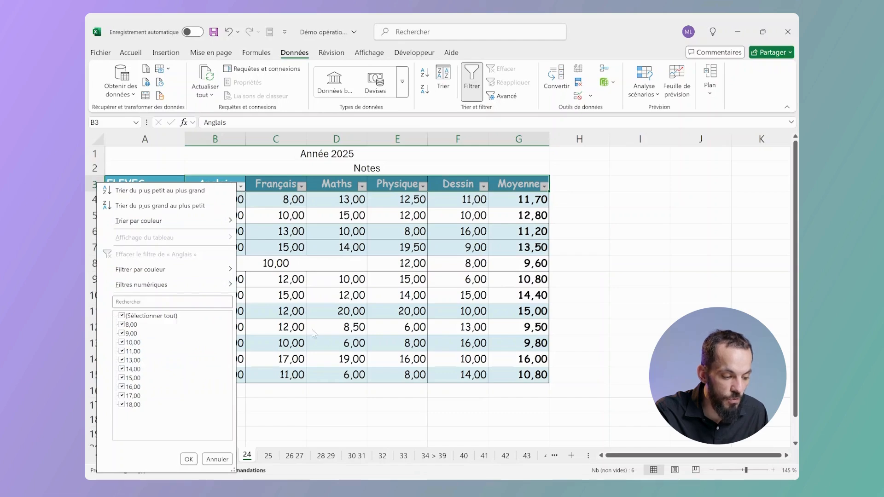
left_click(188, 459)
left_click(294, 265)
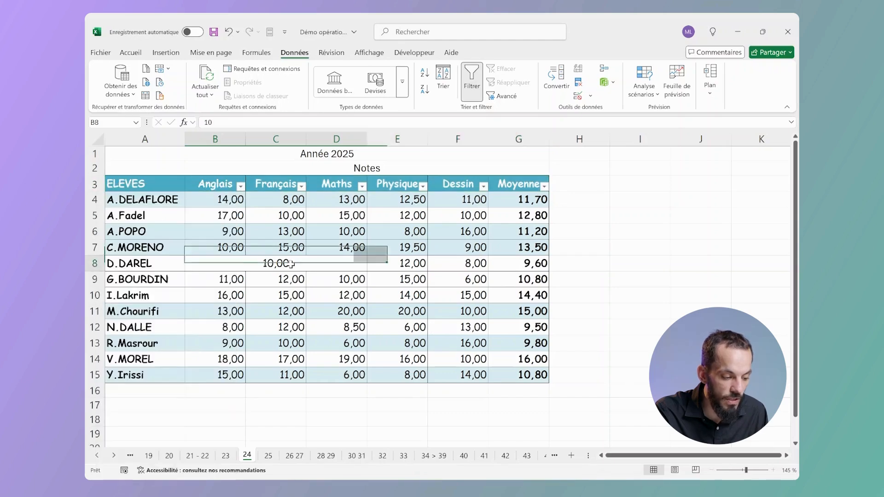
left_click(240, 186)
left_click(121, 316)
left_click(122, 342)
left_click(188, 459)
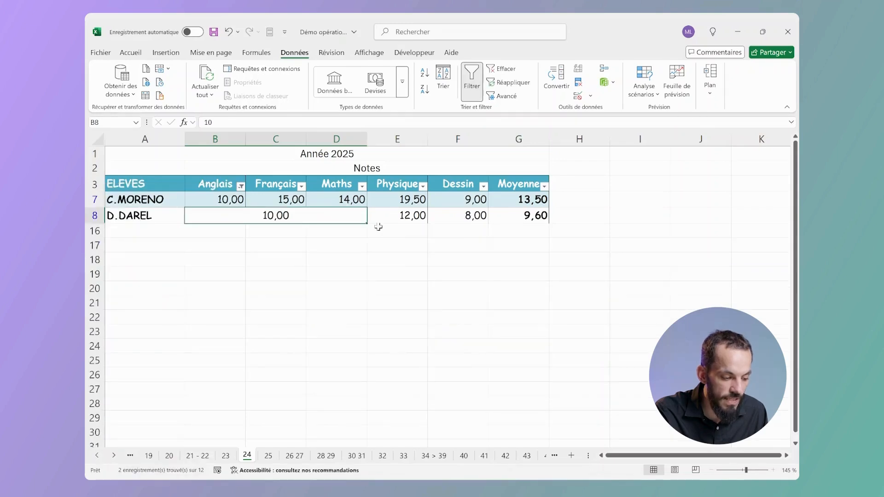
Step: Select the Français column C and undo the filter on the Anglais column
left_click(275, 138)
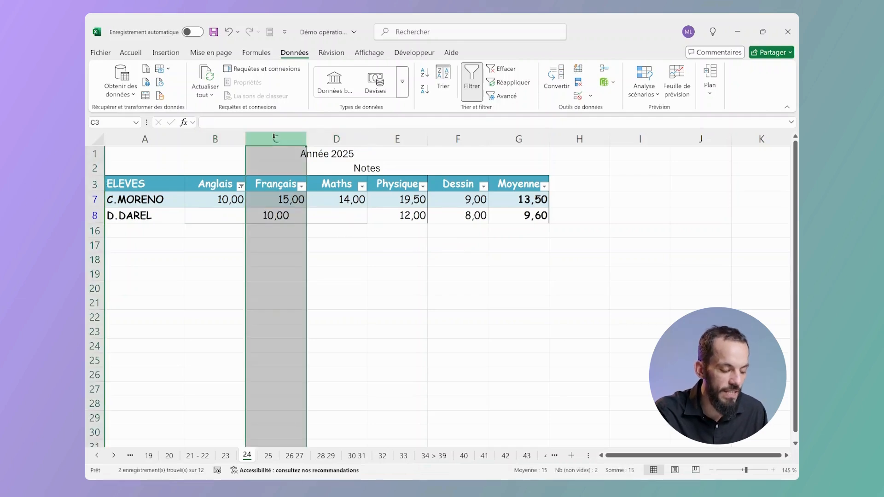
key("ctrl+z")
left_click(360, 281)
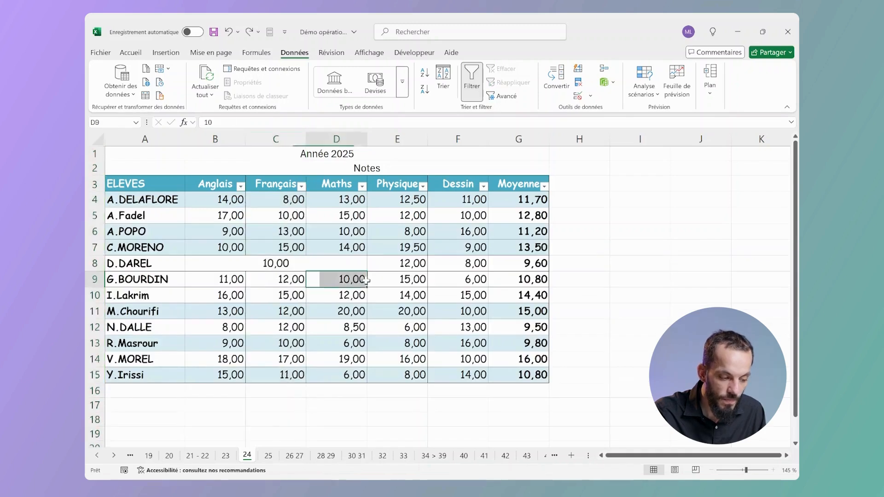